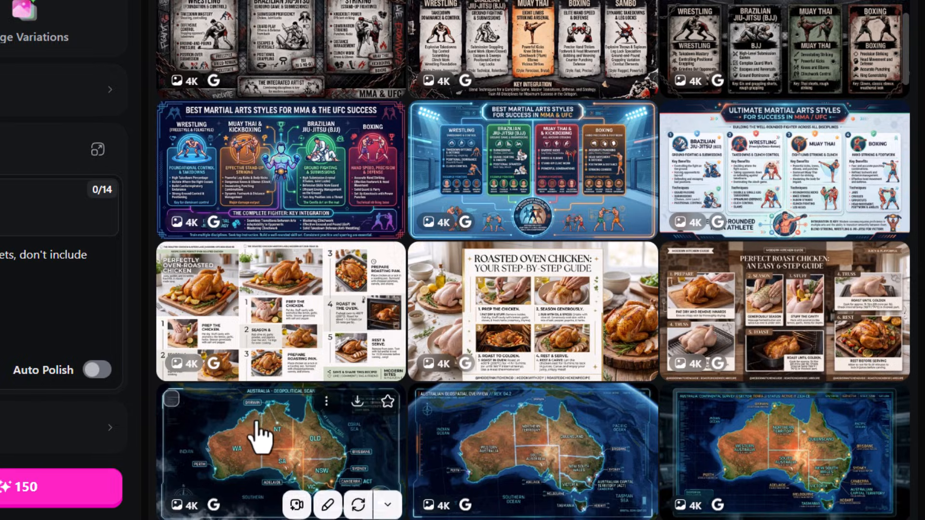
- Replace the prompt with one for a professional, non-night photo, over 50 years old, of the USA's most famous statue, with its name and city in plain text
{"action": "left_click", "coordinate": [571, 435]}
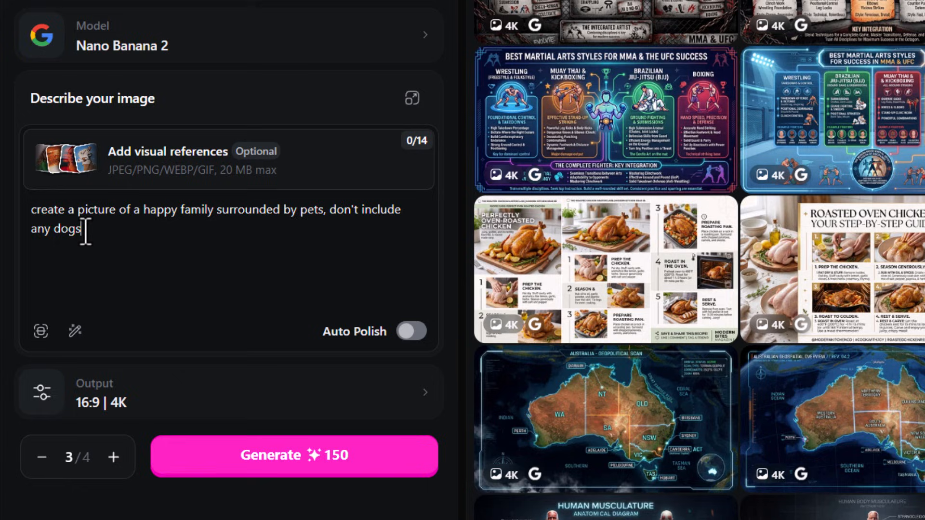
{"action": "left_click_drag", "start_coordinate": [85, 231], "coordinate": [26, 214]}
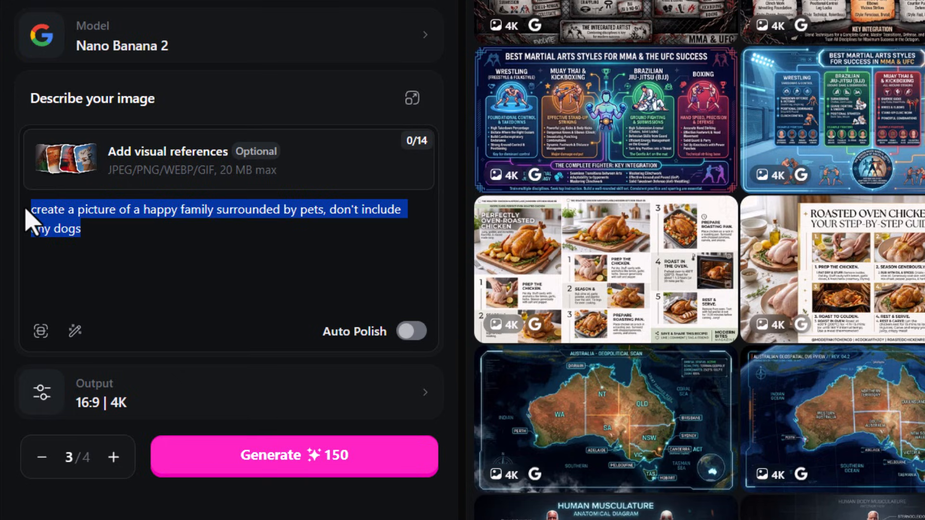
{"action": "key", "text": "BackSpace"}
{"action": "type", "text": "create an image of the USA's most famous statue, add the name of the statue next to it and the city it is in in plain text. I don't want a night photograph, but I want it to look like a professional photo.  The photograph shouldn't have been taken in the past 50 years."}
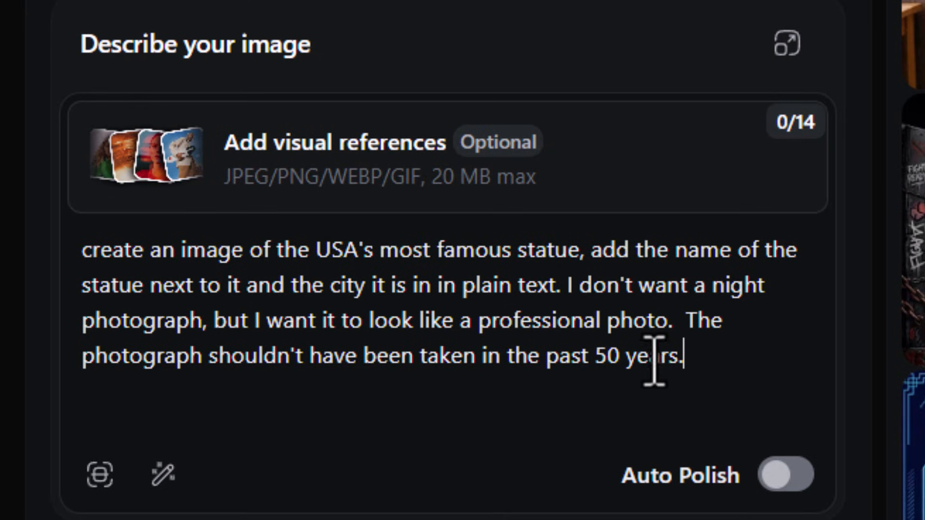
{"action": "left_click_drag", "start_coordinate": [683, 326], "coordinate": [702, 363]}
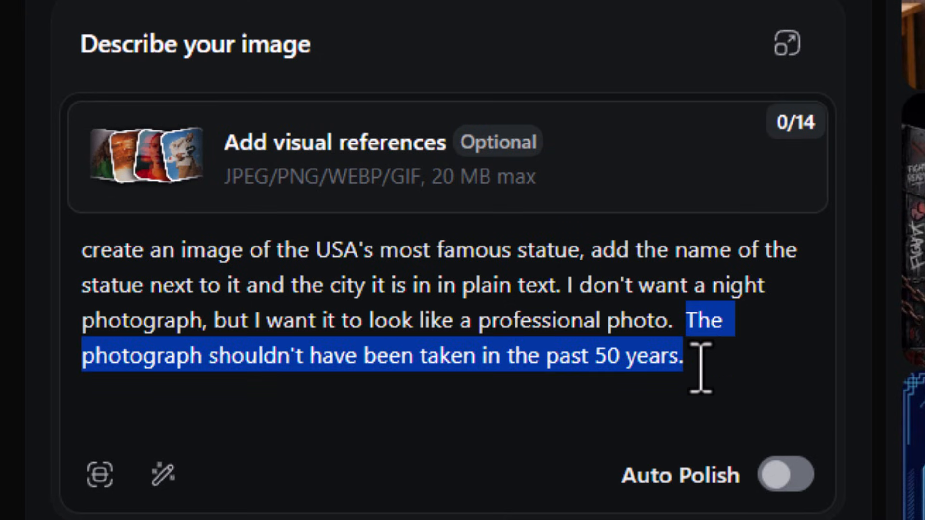
{"action": "left_click", "coordinate": [702, 368]}
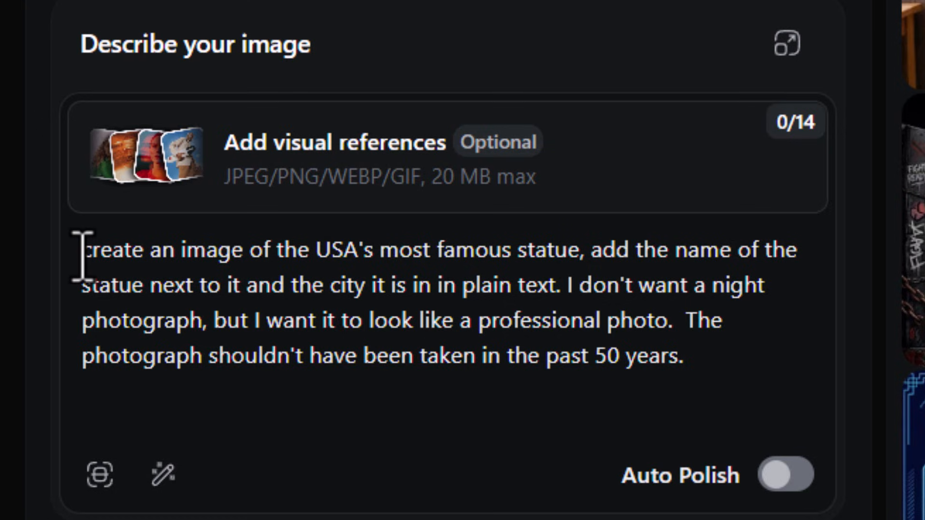
{"action": "left_click_drag", "start_coordinate": [82, 252], "coordinate": [698, 371]}
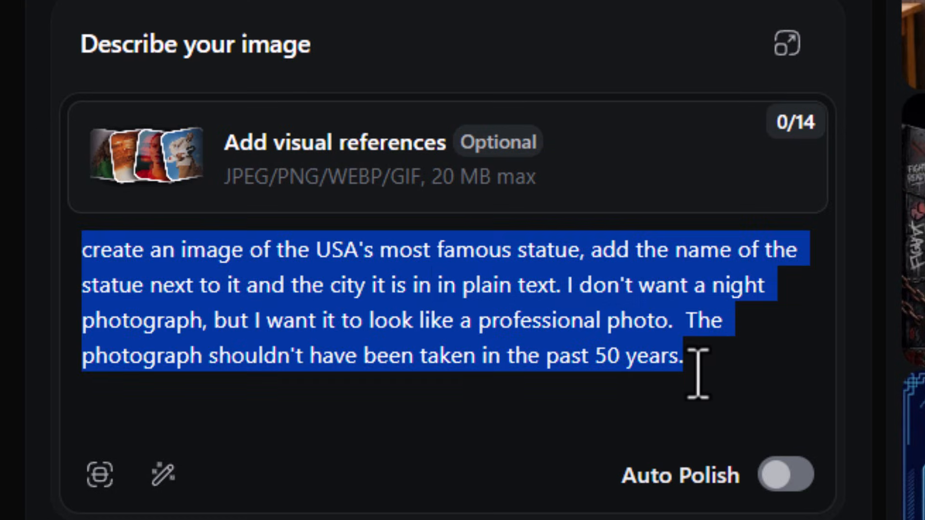
{"action": "left_click", "coordinate": [723, 361]}
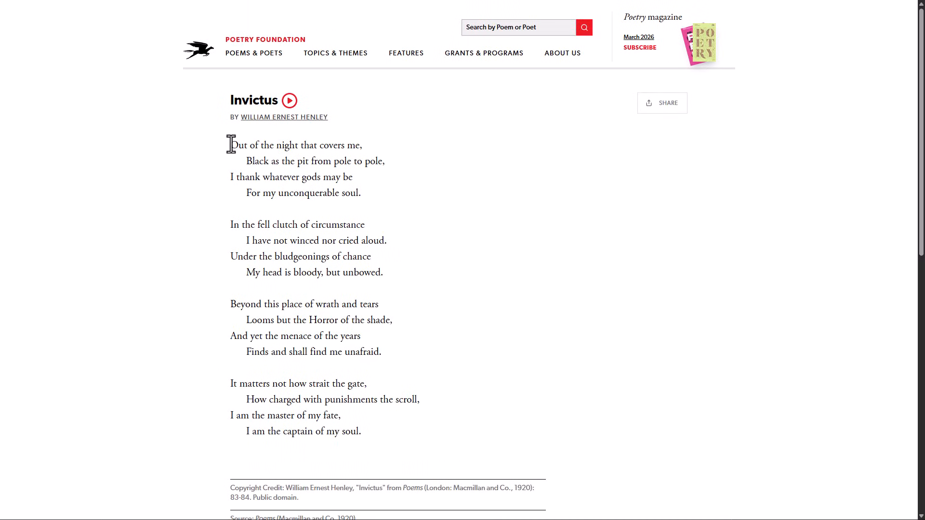
- Copy the poem from the Poetry Foundation page and paste it under "Please create a social media graphic for the poem 'Invictus', using the following text:"
{"action": "left_click_drag", "start_coordinate": [231, 144], "coordinate": [395, 442]}
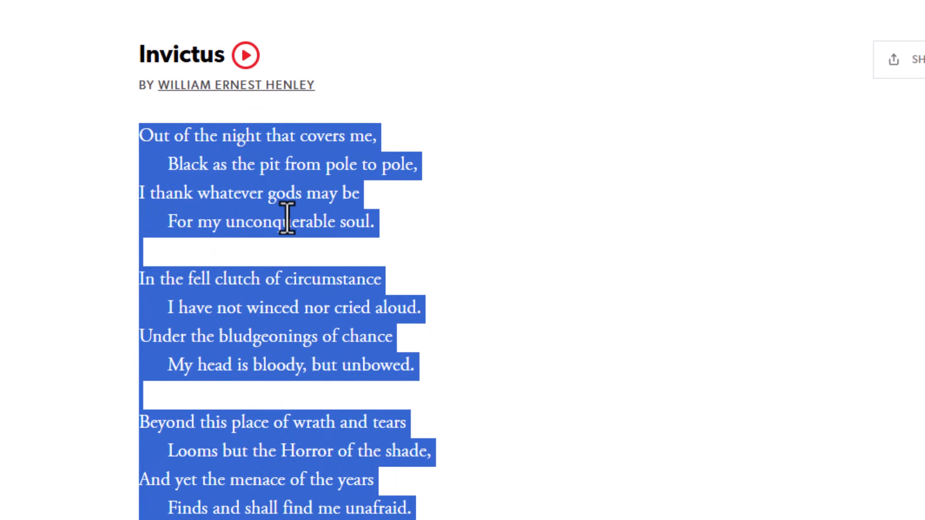
{"action": "right_click", "coordinate": [280, 192]}
{"action": "left_click", "coordinate": [342, 210]}
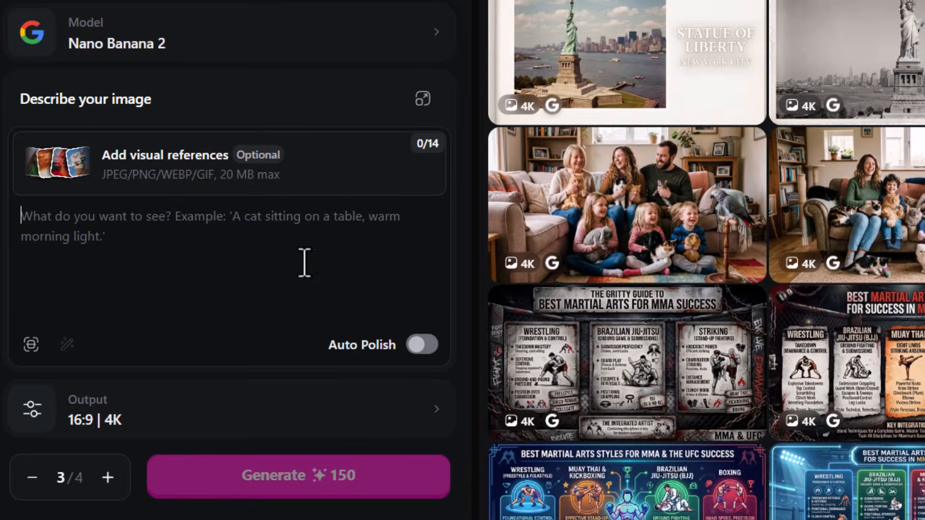
{"action": "key", "text": "ctrl+v"}
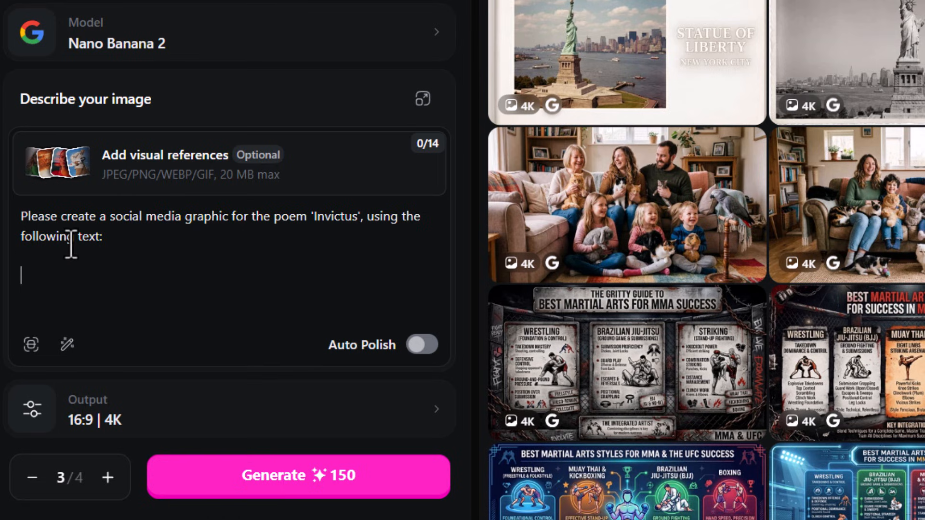
{"action": "key", "text": "ctrl+v"}
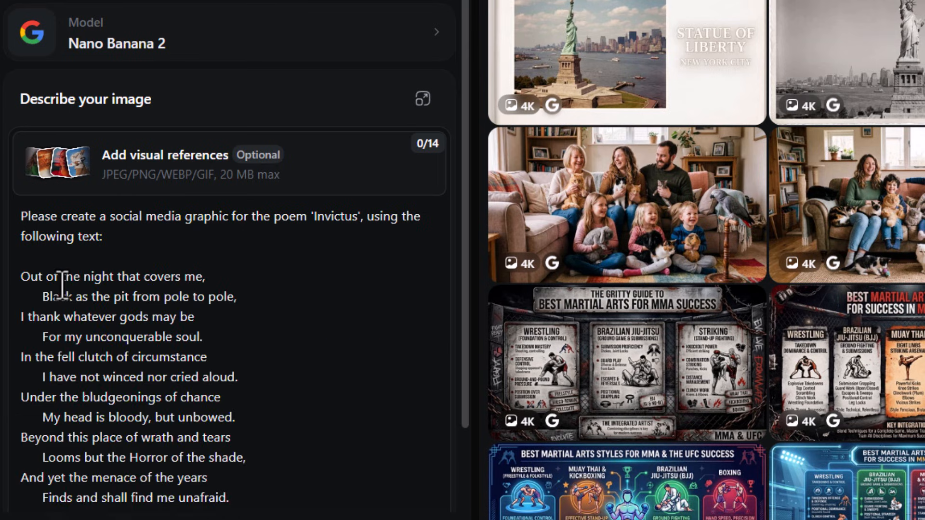
- Replace the word "pit" with "shoe" in the second line of the pasted poem
{"action": "scroll", "coordinate": [63, 286], "scroll_direction": "down", "scroll_amount": 3}
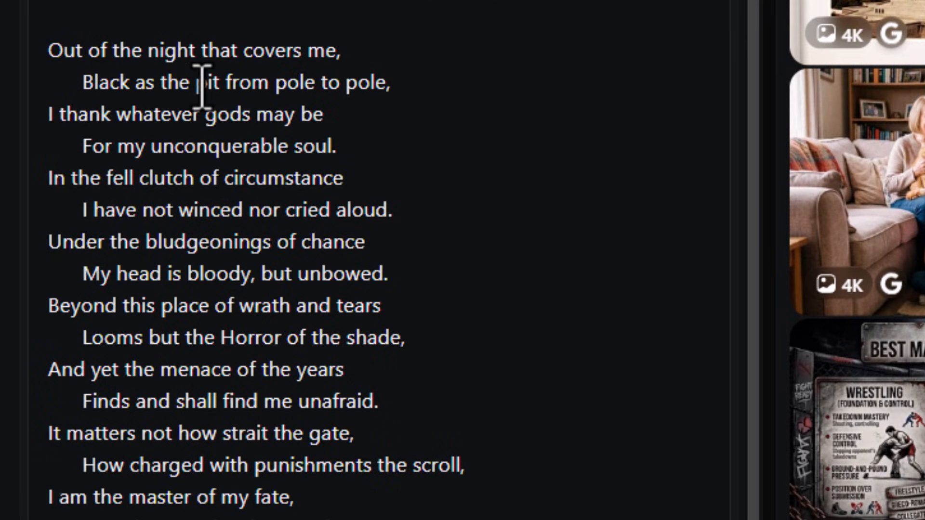
{"action": "double_click", "coordinate": [198, 84]}
{"action": "type", "text": "shoe"}
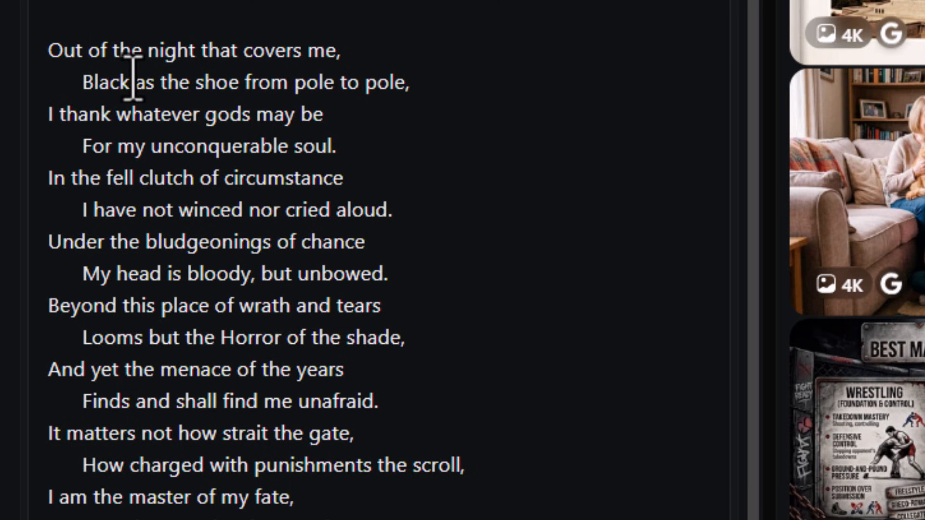
{"action": "double_click", "coordinate": [199, 85]}
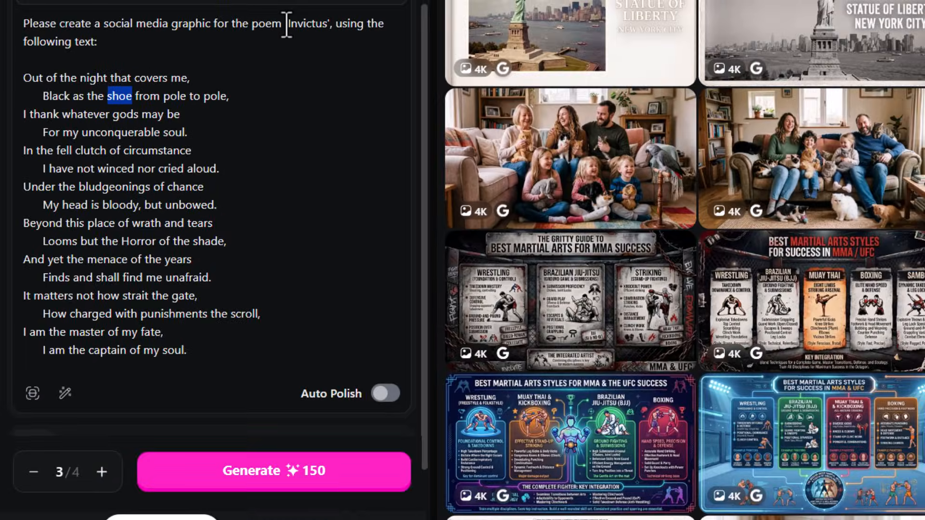
{"action": "left_click_drag", "start_coordinate": [287, 25], "coordinate": [327, 25]}
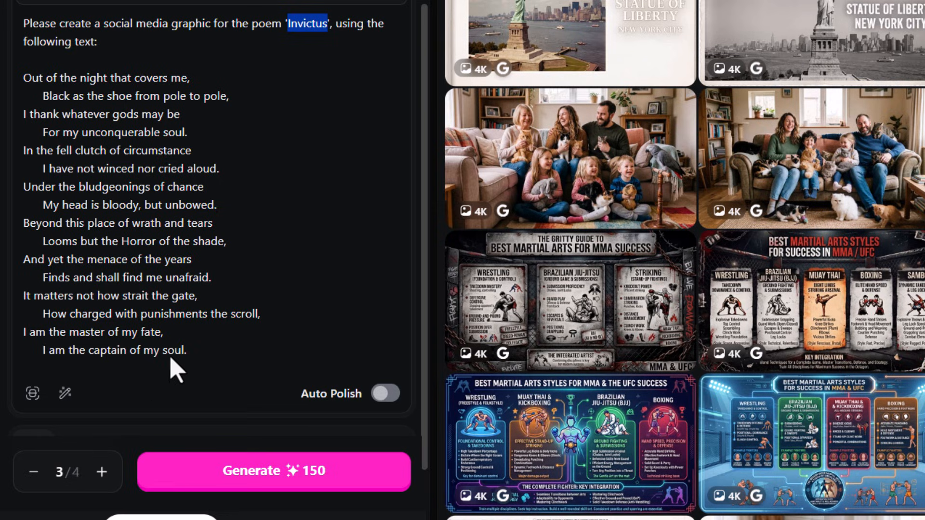
- Add the instruction "add the poet's name to the image." as a separate paragraph below the poem
{"action": "left_click", "coordinate": [218, 350]}
{"action": "key", "text": "Return"}
{"action": "key", "text": "Return"}
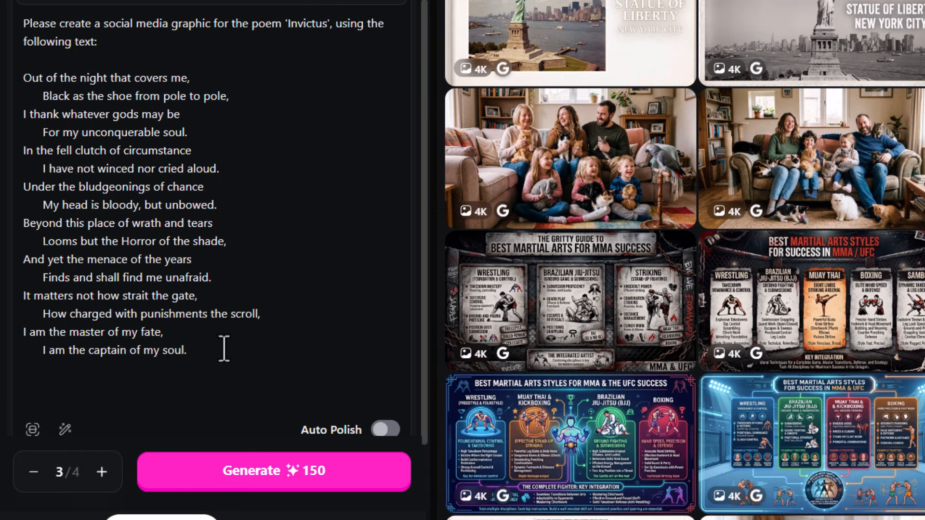
{"action": "type", "text": "add the poet's name to the image."}
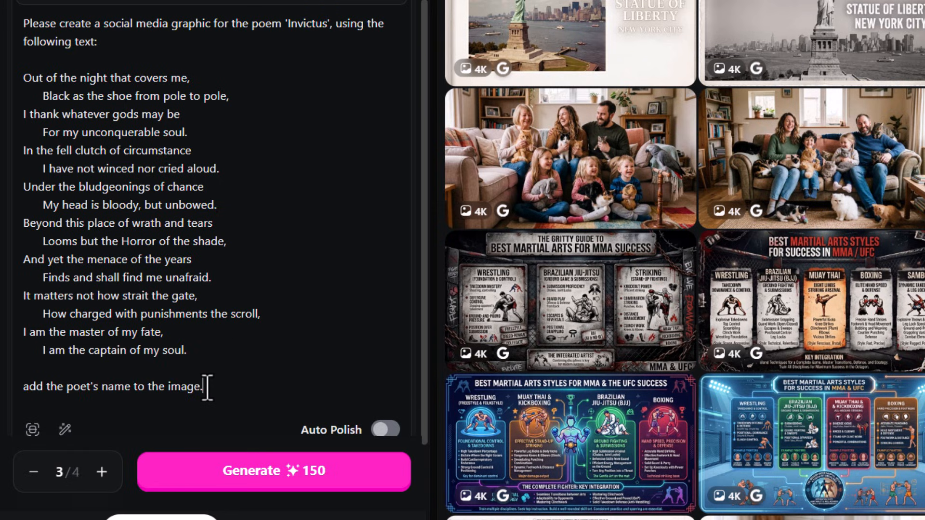
- Append "make the text white, in a vintage style text against a dark liminal background which is mostly grayscale with a hint of red throughout"
{"action": "key", "text": "Return"}
{"action": "key", "text": "Return"}
{"action": "type", "text": "make the text white, in a vintage style text against a dark liminal background which is mostly grayscale with a hint of red throughout"}
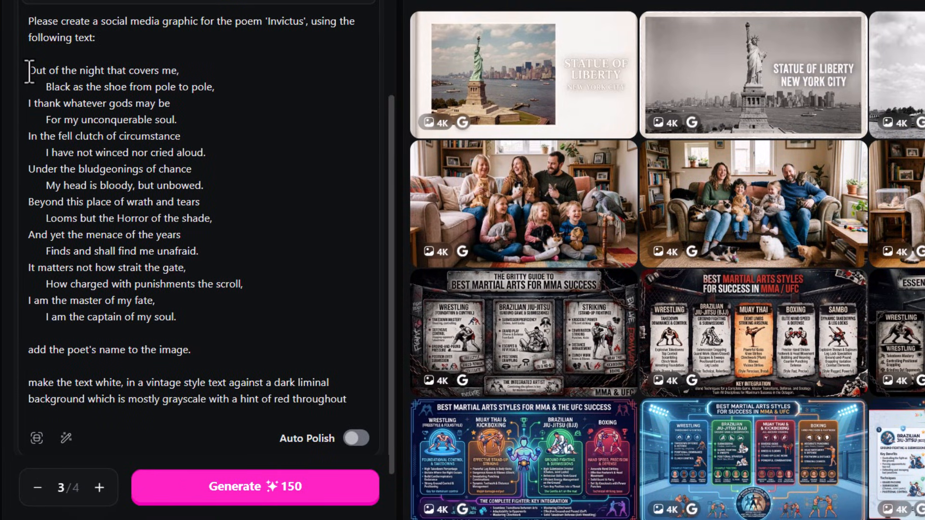
- Enclose the whole poem in double quotation marks and generate three images from the finished prompt
{"action": "type", "text": "\""}
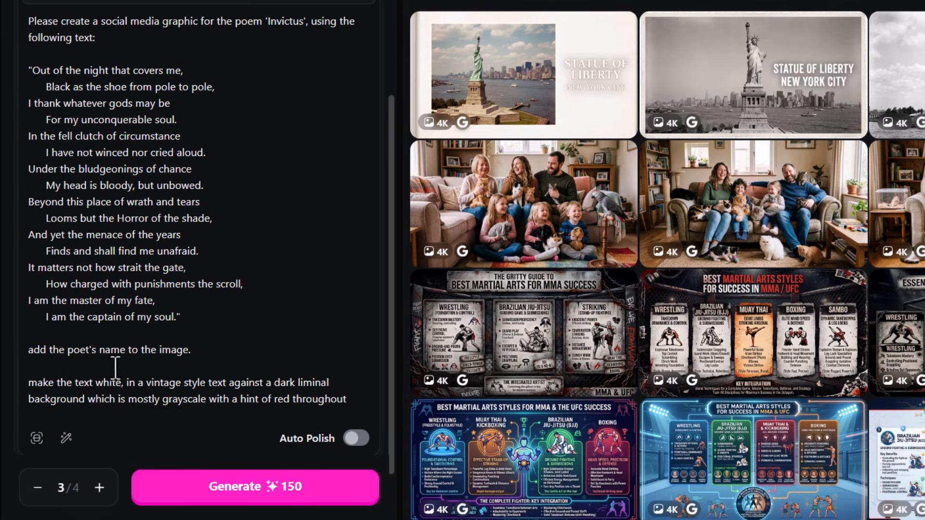
{"action": "left_click_drag", "start_coordinate": [101, 21], "coordinate": [196, 402]}
{"action": "left_click_drag", "start_coordinate": [83, 71], "coordinate": [134, 318]}
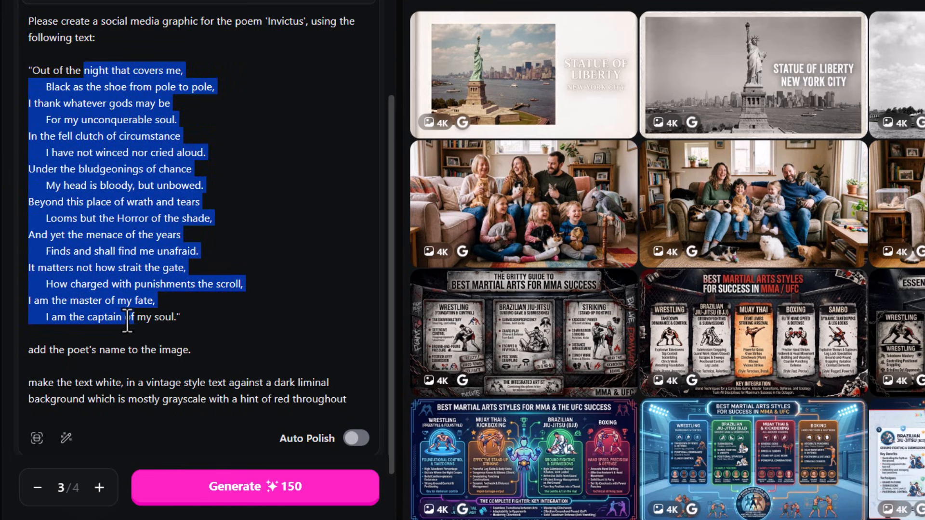
{"action": "left_click", "coordinate": [126, 318]}
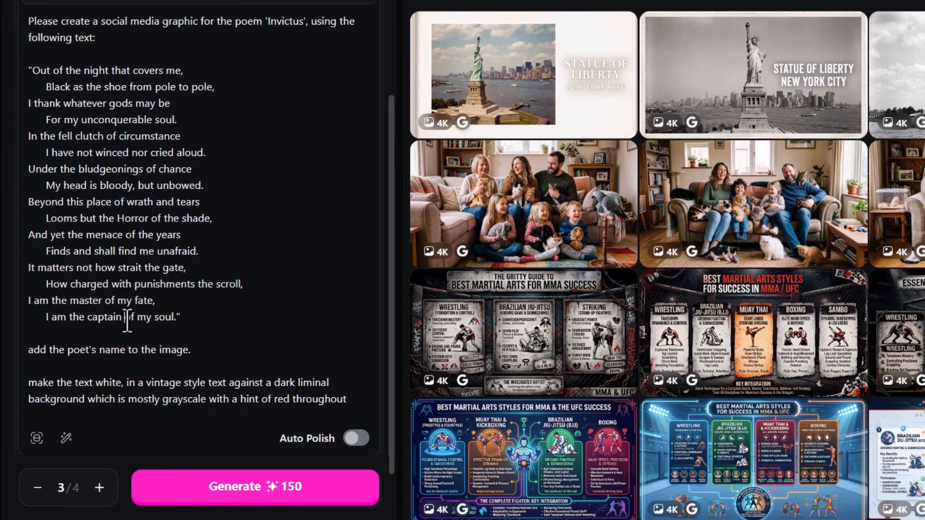
{"action": "left_click", "coordinate": [231, 486]}
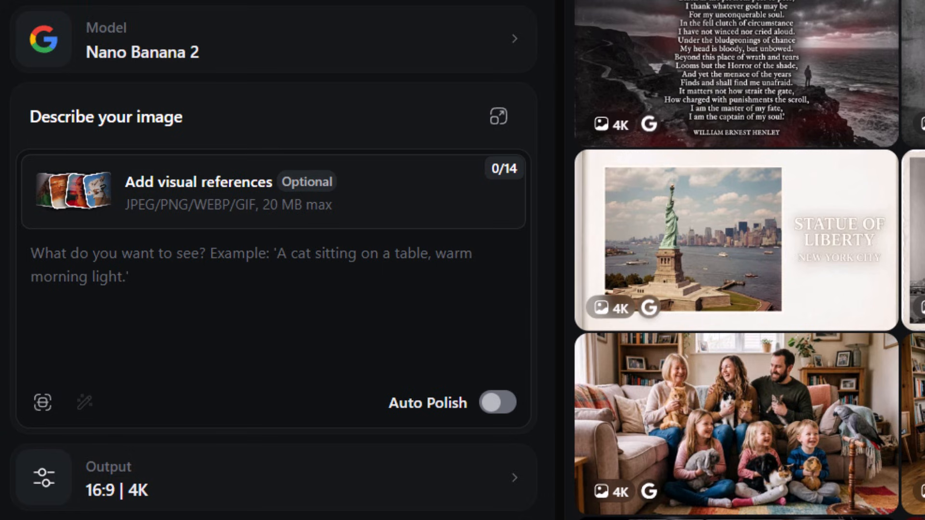
- Add the photo of the German rabbit warning sign as a visual reference for the image prompt
{"action": "left_click_drag", "start_coordinate": [169, 192], "coordinate": [190, 305]}
{"action": "scroll", "coordinate": [63, 284], "scroll_direction": "down", "scroll_amount": 3}
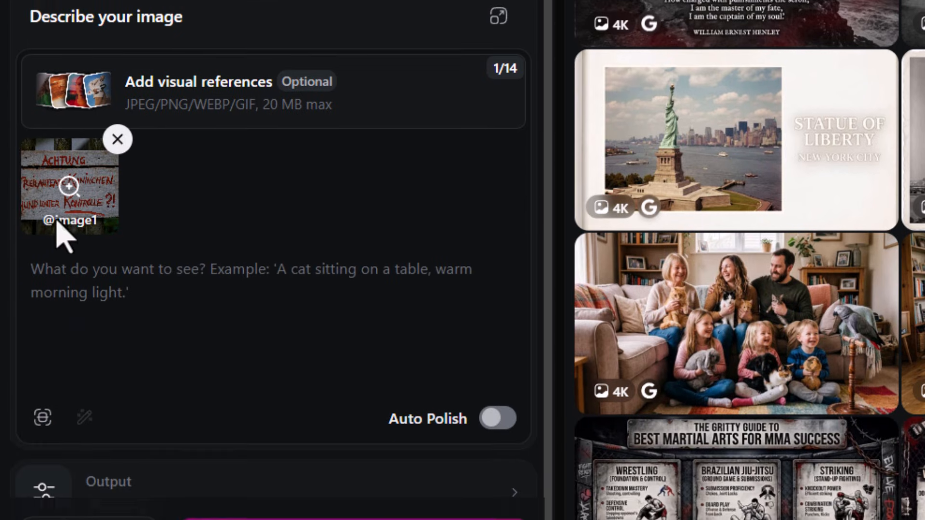
{"action": "left_click", "coordinate": [91, 216]}
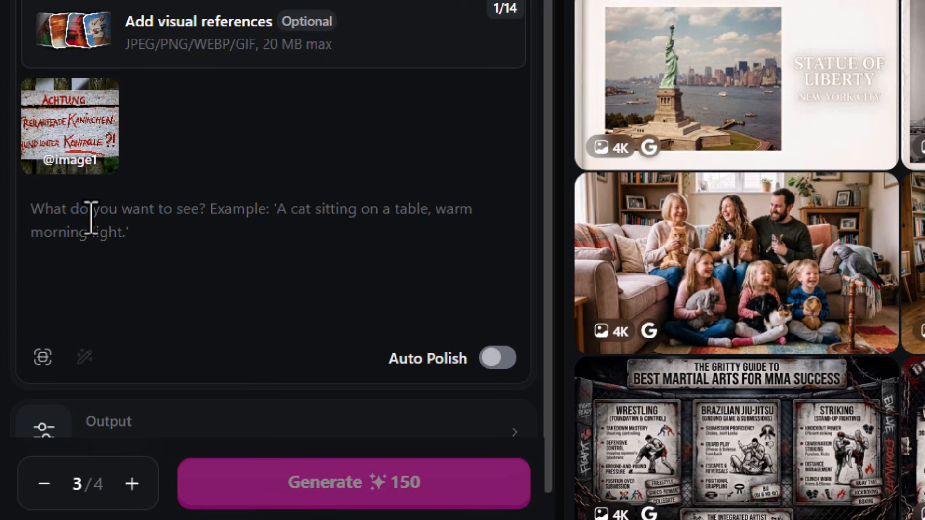
{"action": "type", "text": "Please translate the text from @image1 into english"}
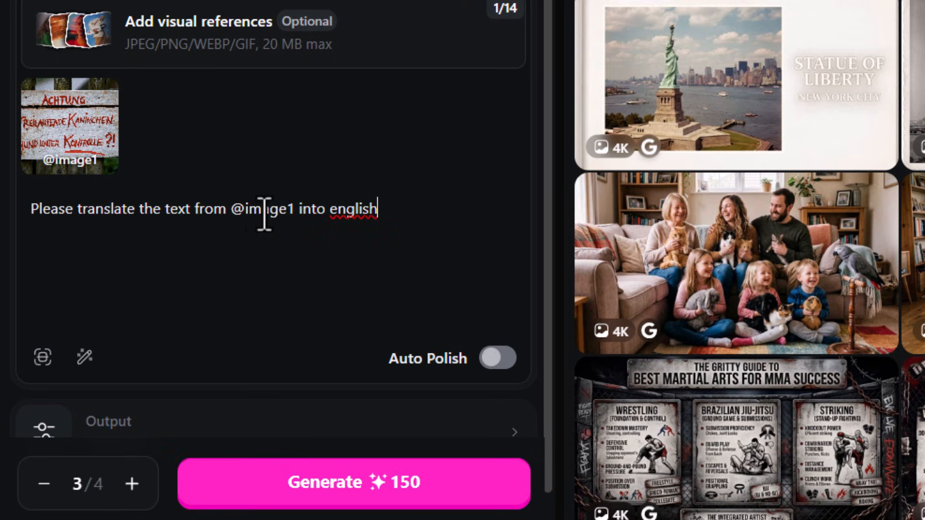
{"action": "type", "text": ", keep the rest of the image identical, using the same writing style for the text"}
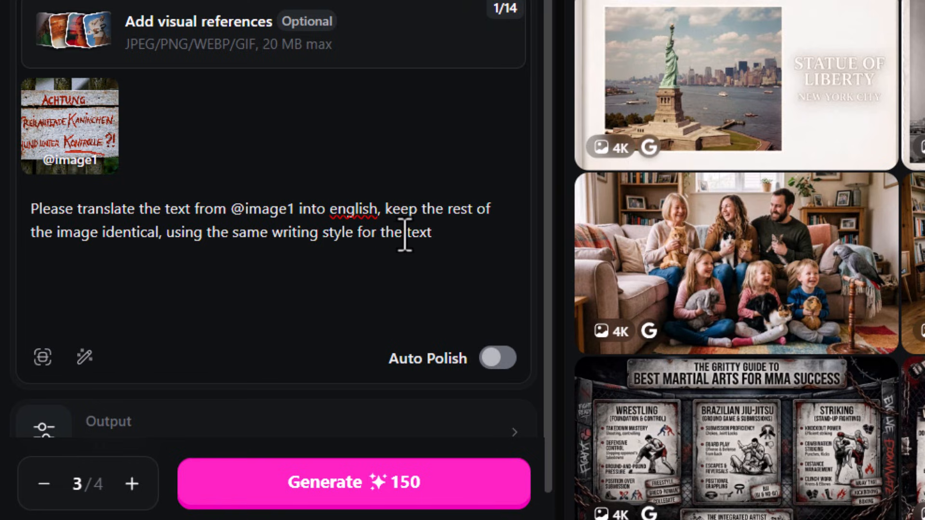
{"action": "mouse_move", "coordinate": [59, 147]}
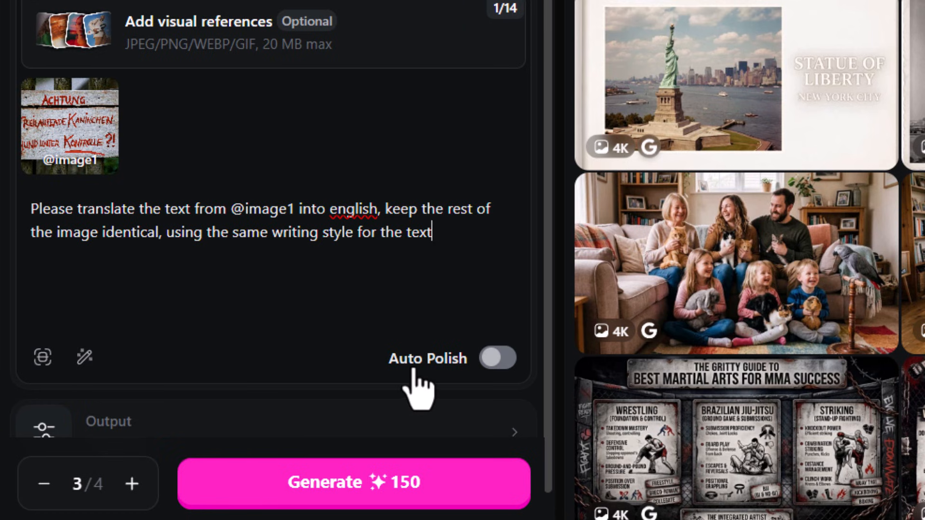
{"action": "left_click", "coordinate": [303, 492]}
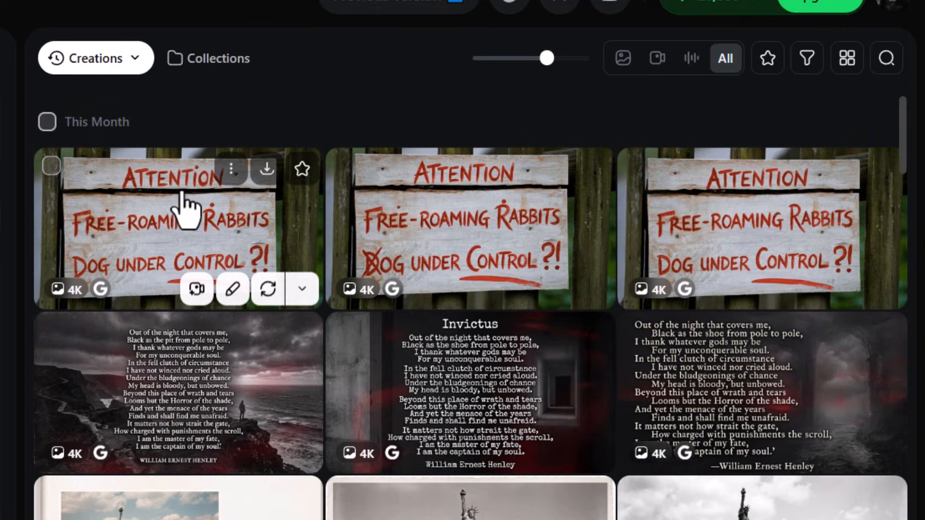
- Check the generated signs' wording by translating "Achtung freilaufende Kaninchen hundunter Kontrolle ?!" into English in Google Translate
{"action": "mouse_move", "coordinate": [402, 212]}
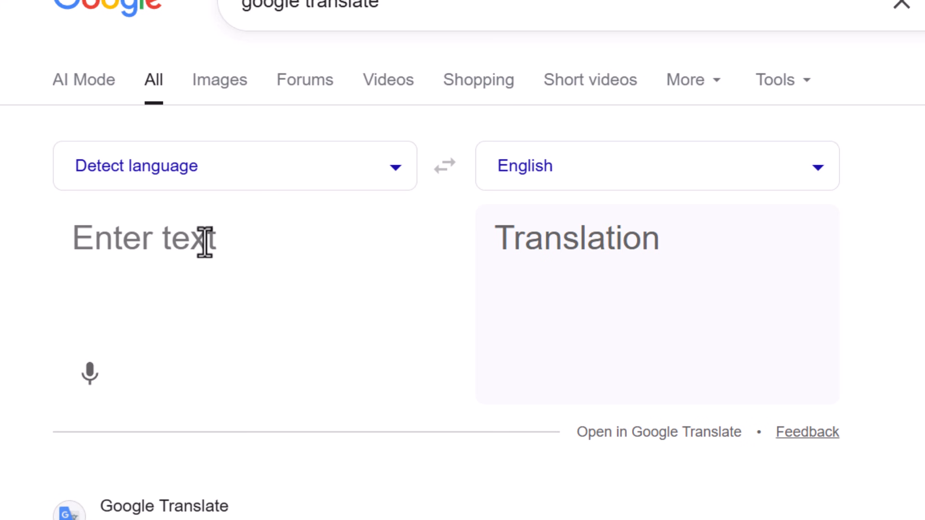
{"action": "type", "text": "Achtung freilaufende Kaninchen hundunter Kontrolle ?!"}
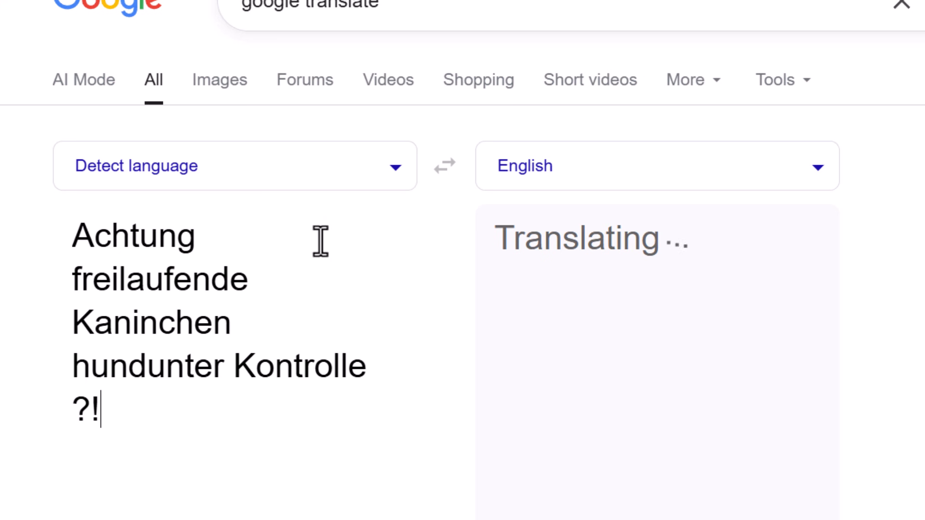
{"action": "left_click_drag", "start_coordinate": [496, 239], "coordinate": [561, 239]}
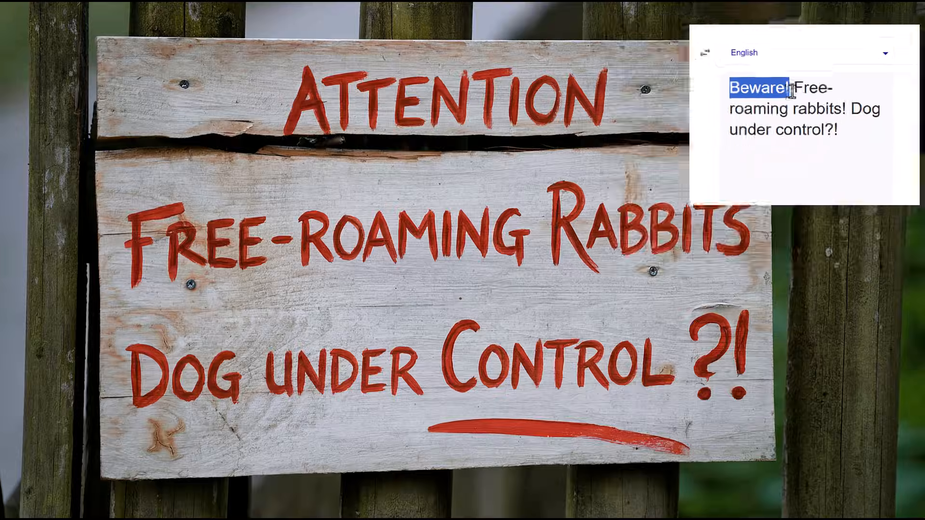
{"action": "left_click_drag", "start_coordinate": [791, 91], "coordinate": [876, 143]}
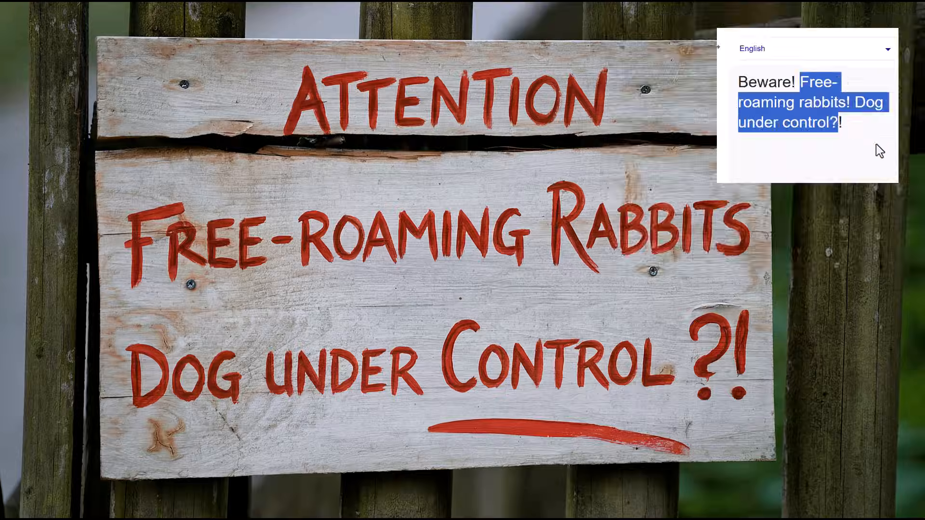
{"action": "left_click", "coordinate": [866, 143]}
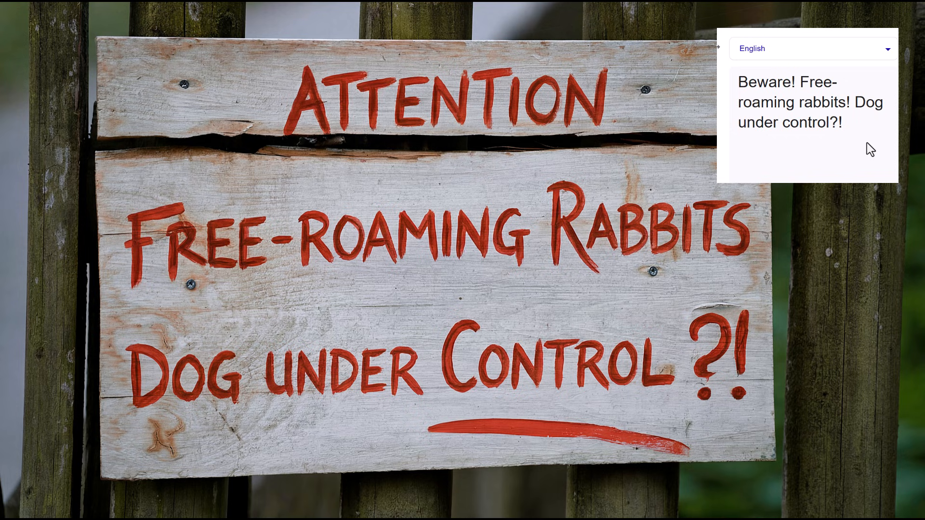